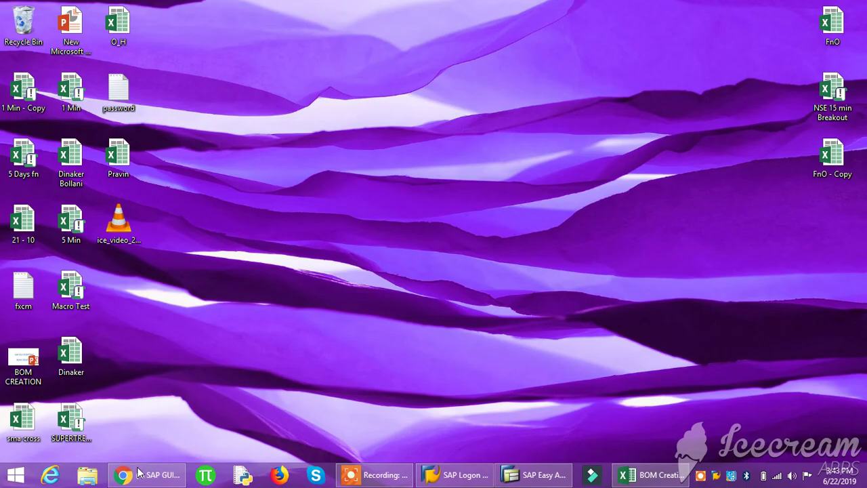
- Restore the Chrome window showing the 'SAP GUI Scripting 1 - Running scripts from Excel' video
click(144, 477)
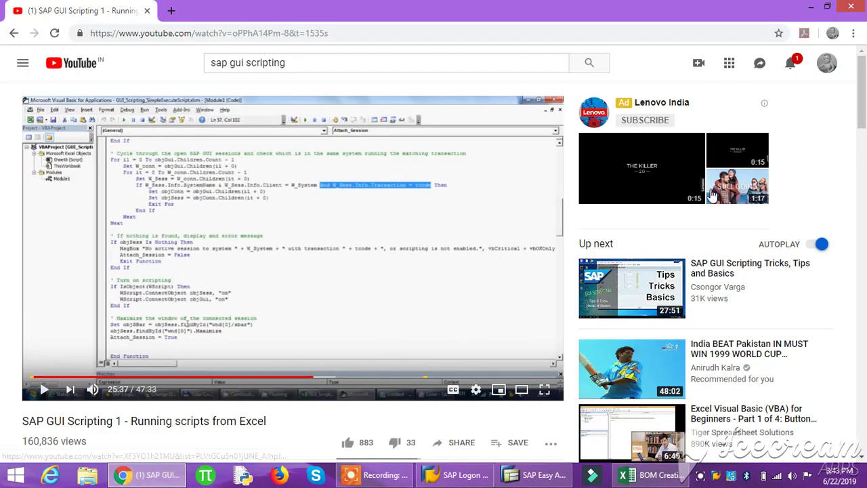
- Scroll through the video description and highlight 'SAP GUI Scripting 1' in the title
scroll(864, 129, down, 1)
scroll(863, 129, down, 4)
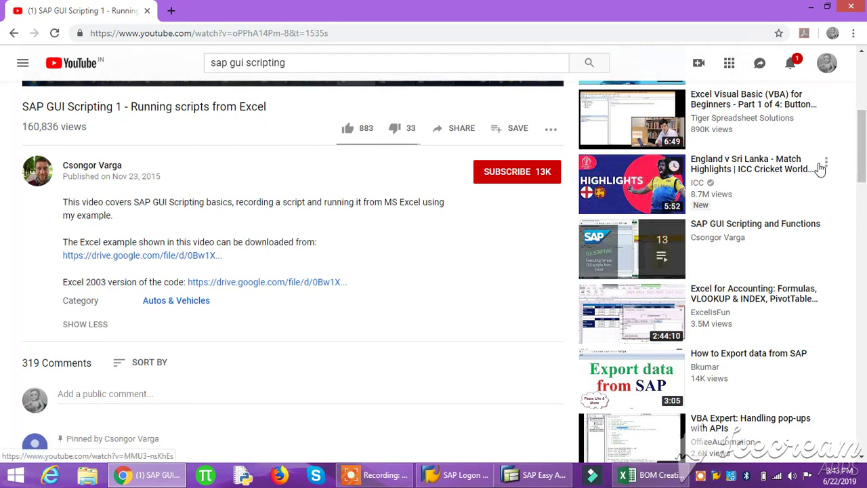
drag(862, 142, 864, 91)
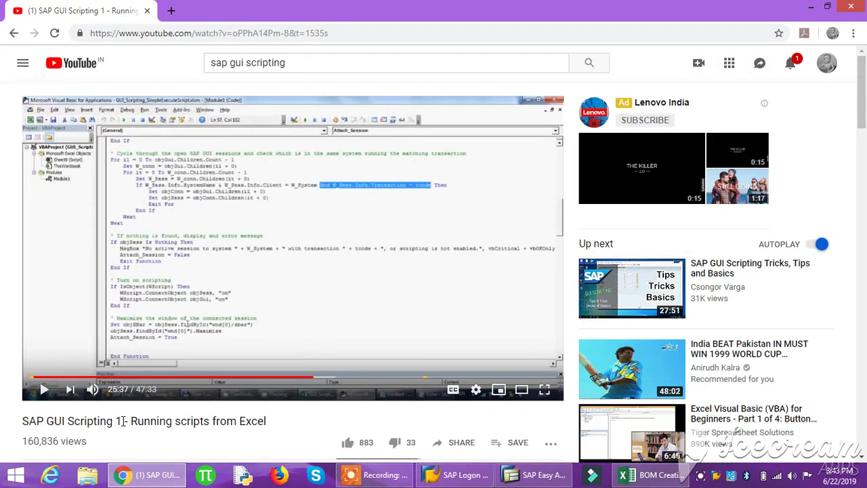
drag(123, 420, 23, 421)
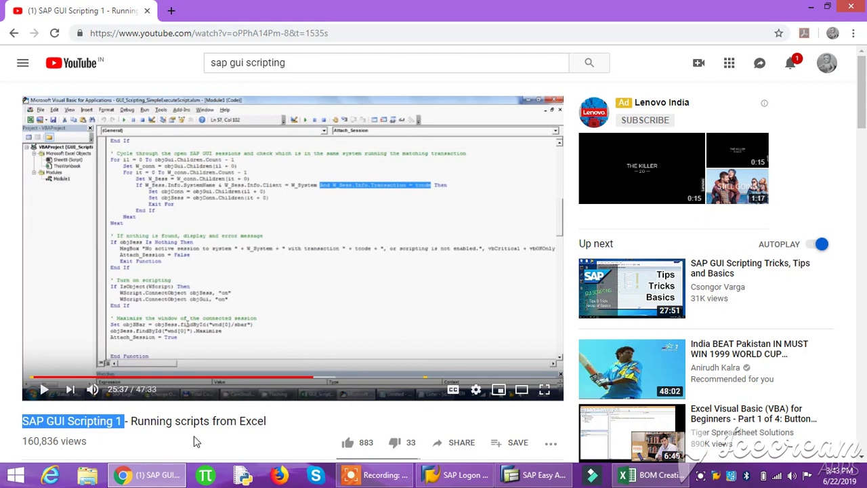
drag(860, 115, 864, 169)
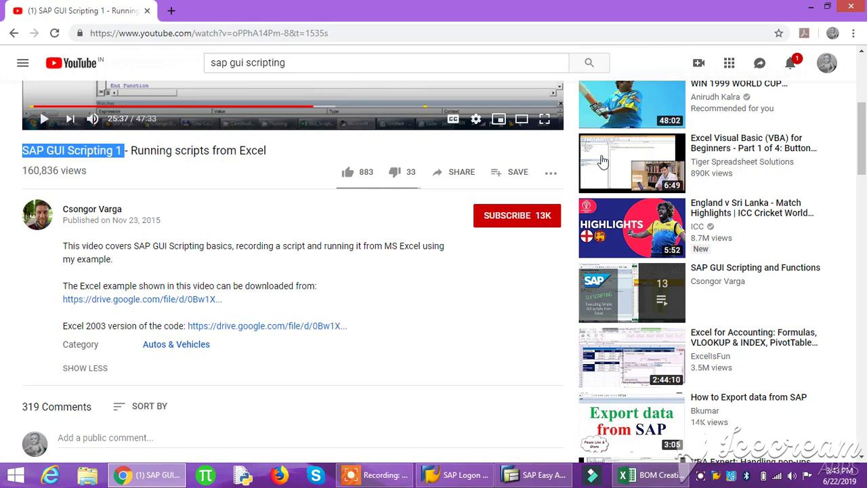
- Maximize SAP Easy Access, then open and dismiss the Customize Local Layout menu without choosing anything
click(811, 10)
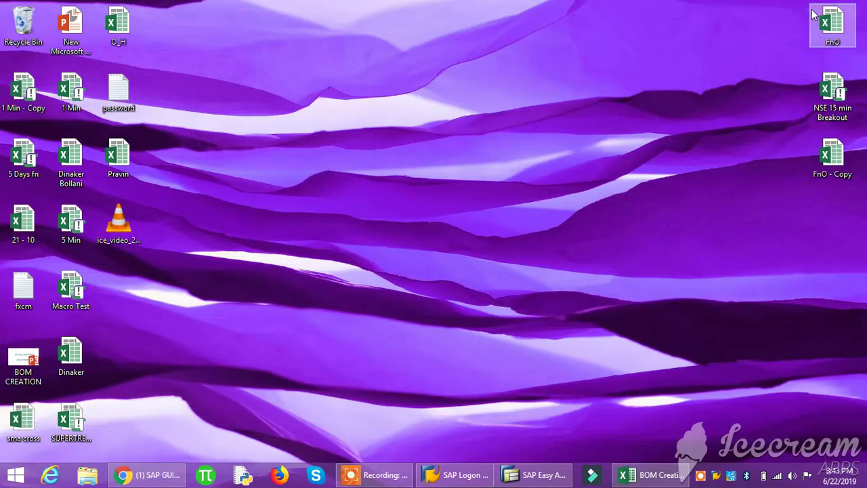
click(657, 478)
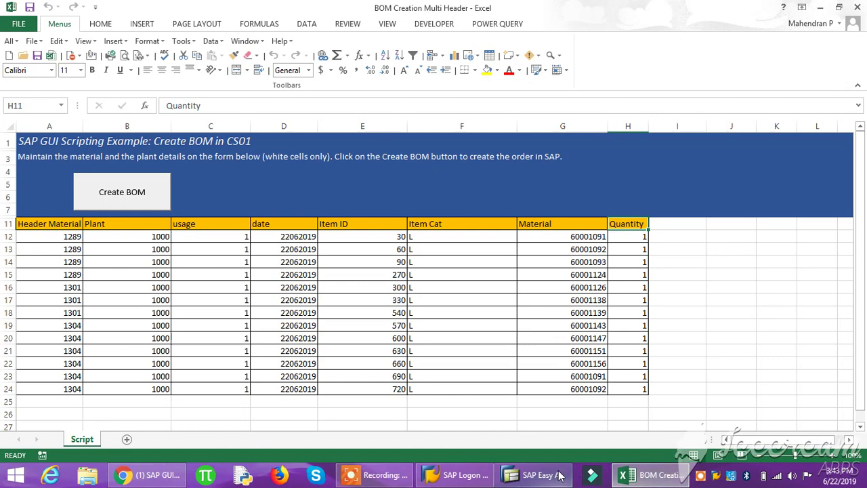
click(535, 475)
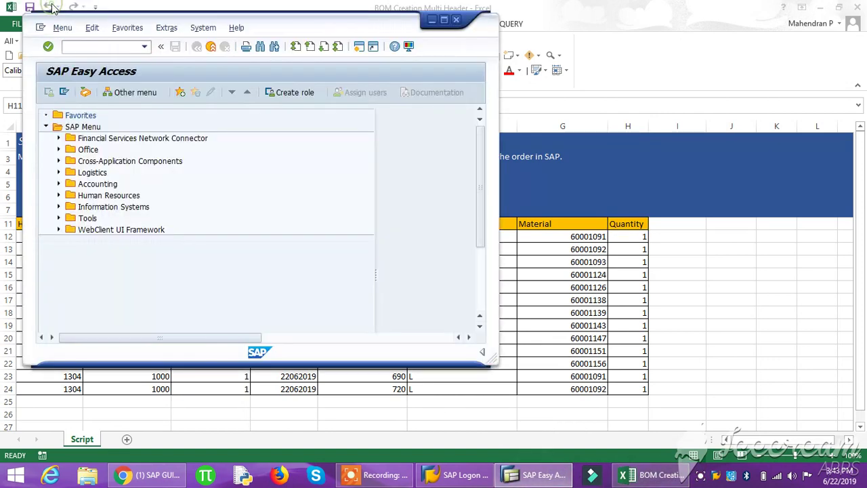
click(444, 19)
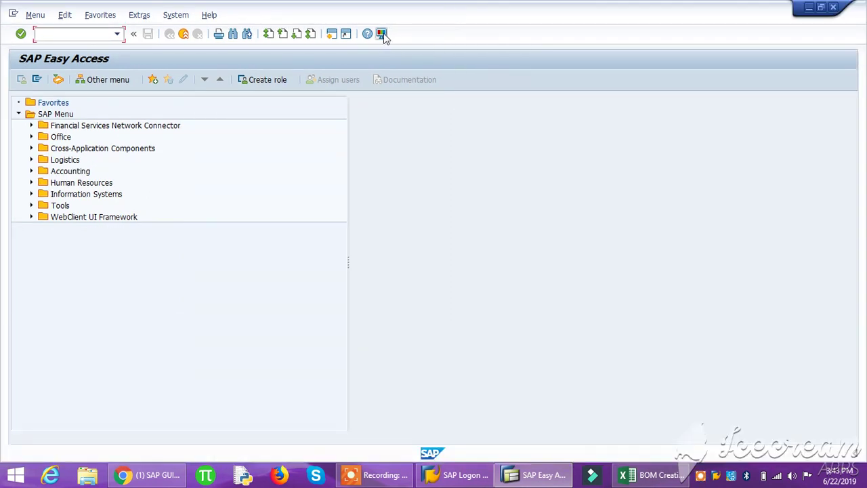
click(381, 33)
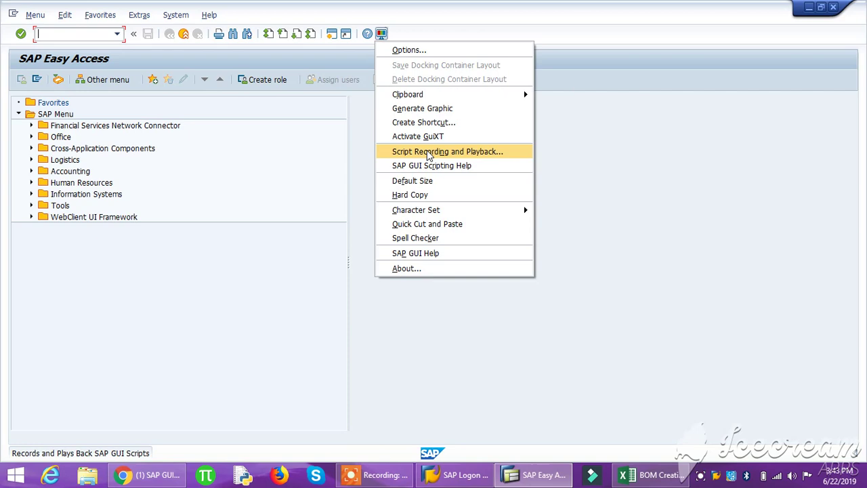
click(623, 426)
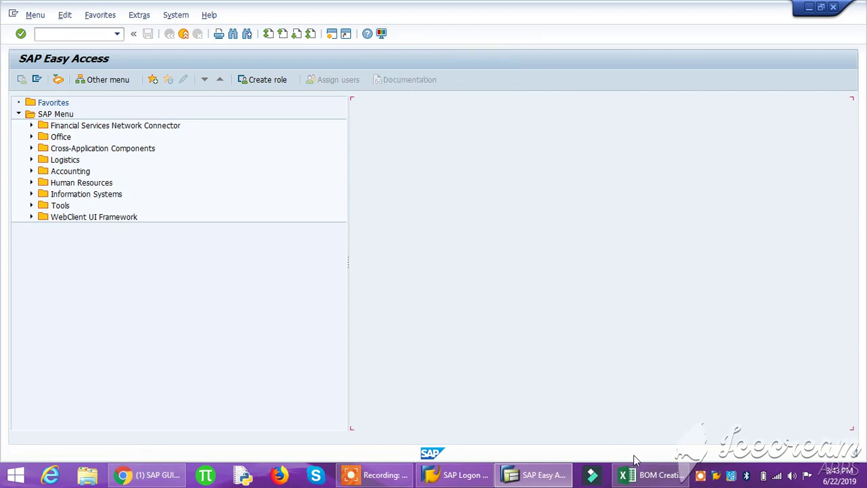
- In the BOM Creation workbook, point out headings Header Material, Plant, usage, date (A11–D11) and Item ID 30
click(640, 477)
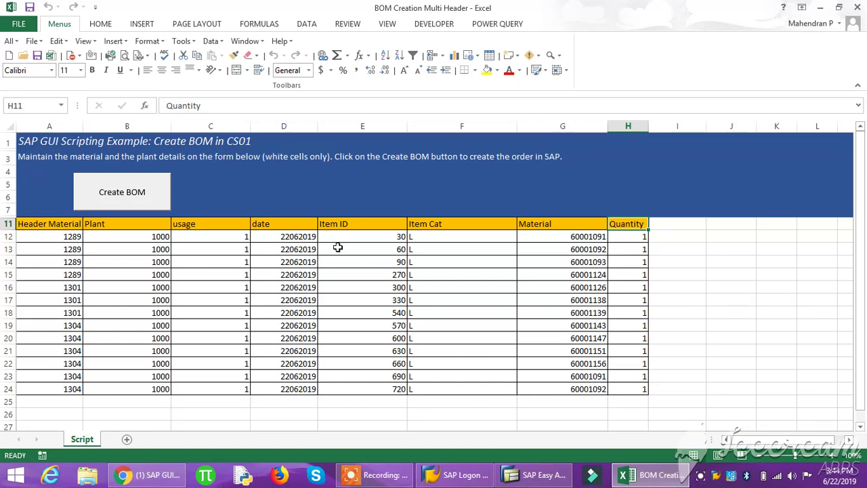
click(67, 225)
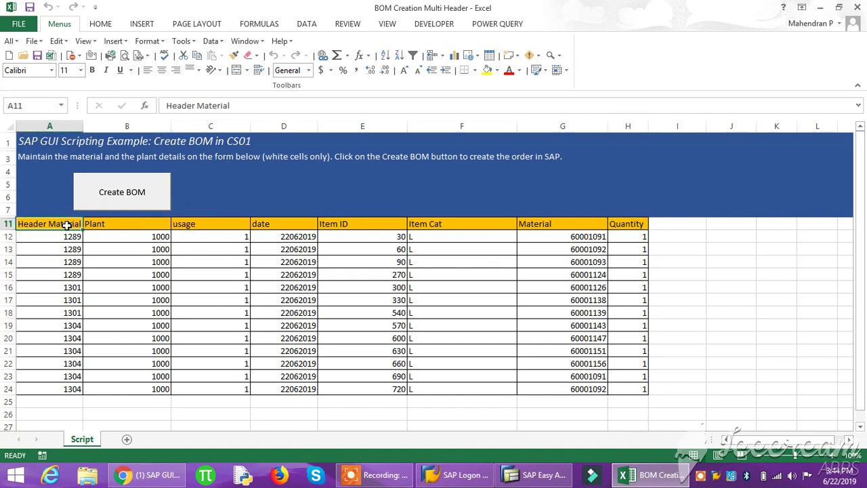
click(107, 227)
click(195, 223)
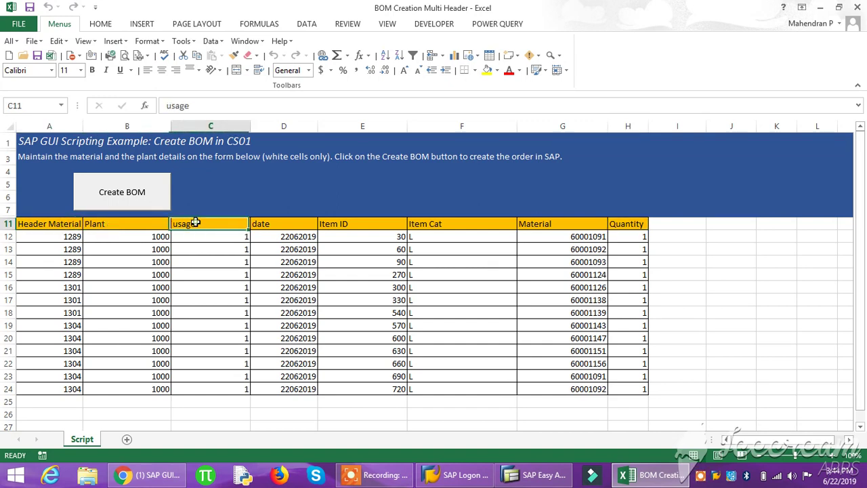
click(271, 225)
click(339, 234)
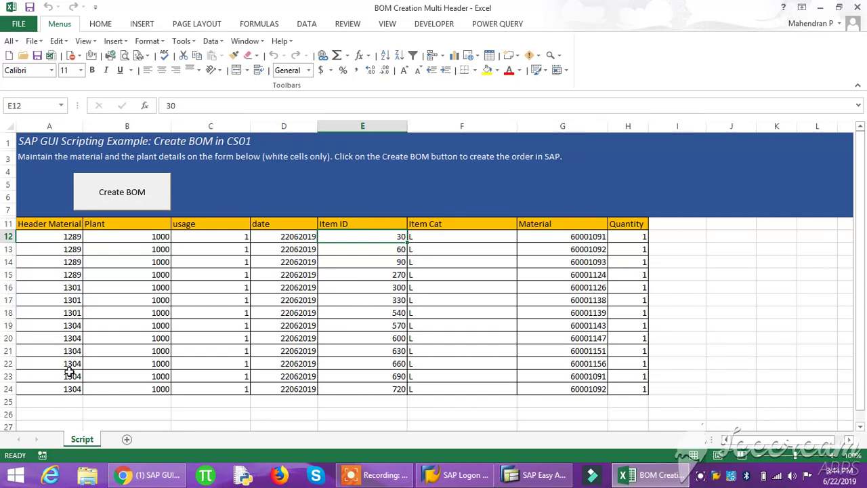
- Shrink Excel over SAP Easy Access and run the Create BOM macro from the Script sheet
click(536, 475)
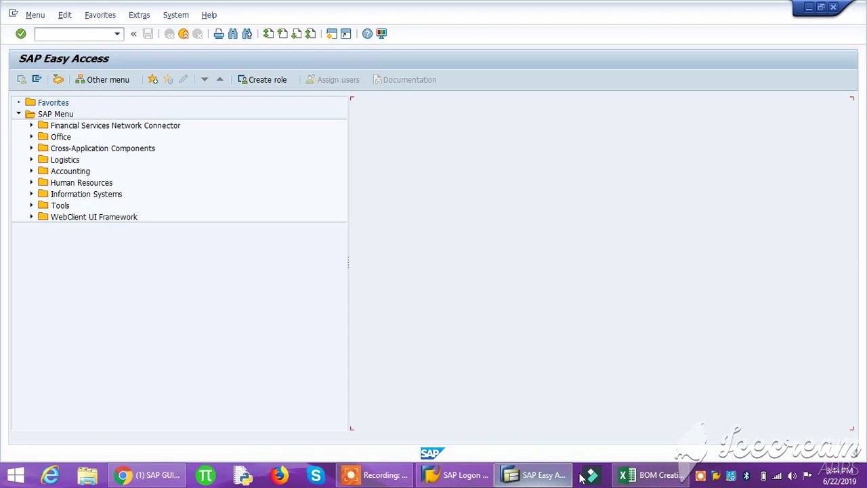
click(634, 474)
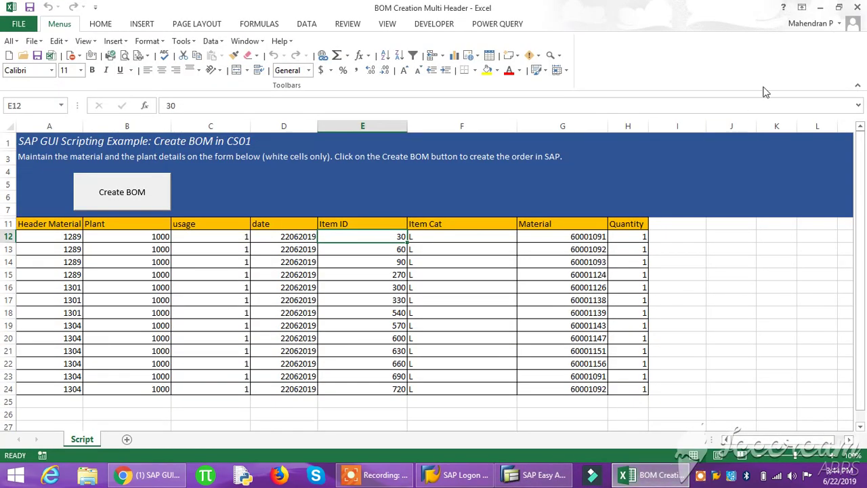
click(839, 7)
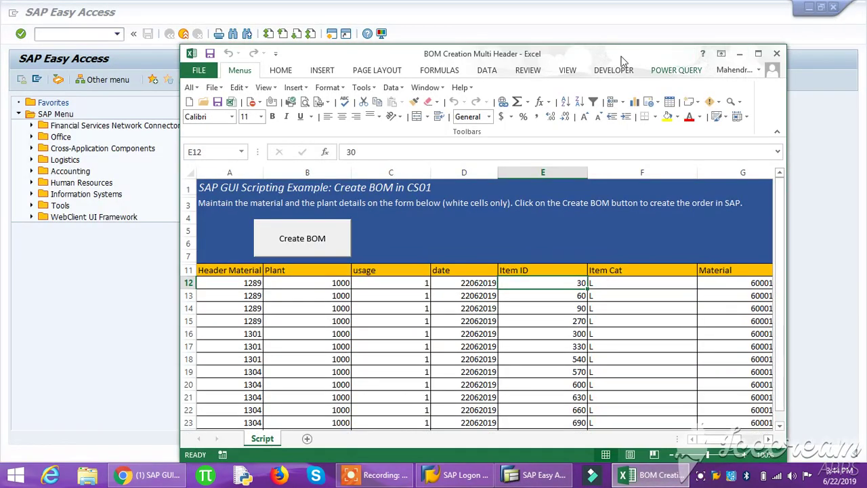
drag(597, 57, 692, 51)
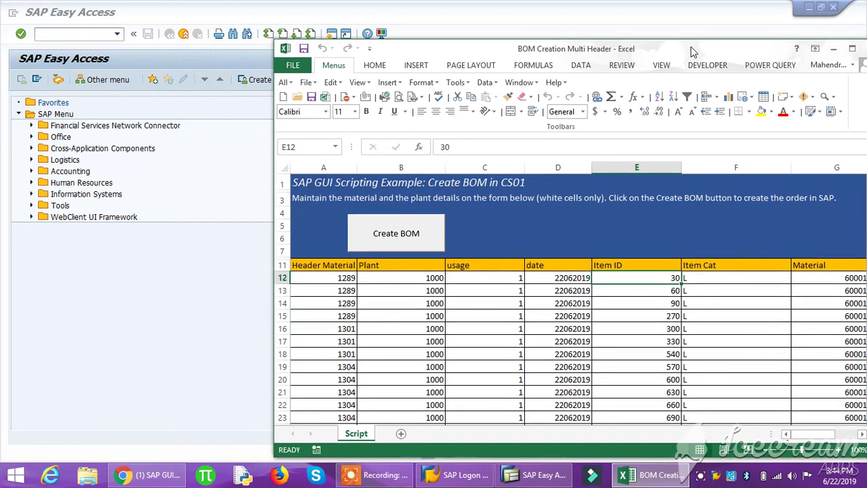
click(376, 238)
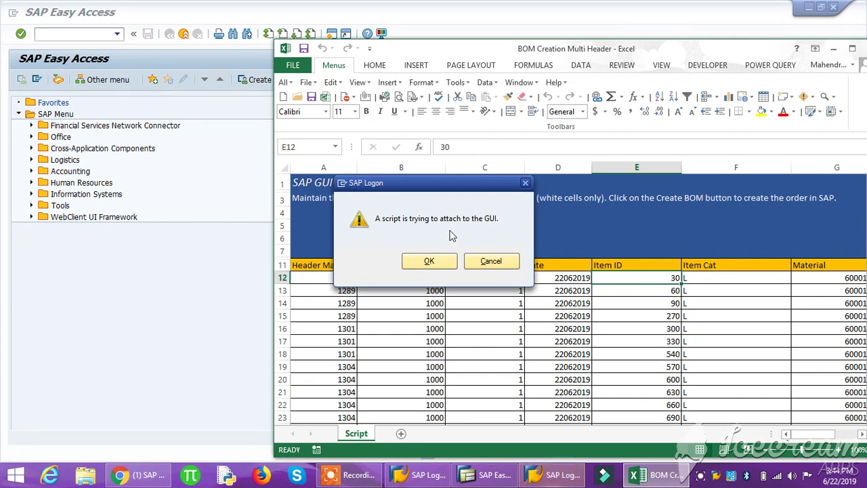
- Allow the script to attach to the SAP GUI session
click(428, 260)
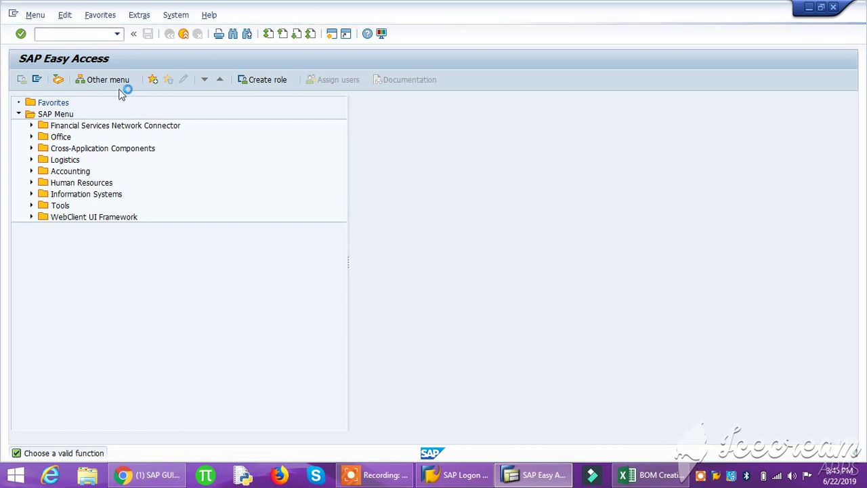
- Switch between SAP and the BOM Creation workbook, returning to SAP to watch the macro run
click(13, 14)
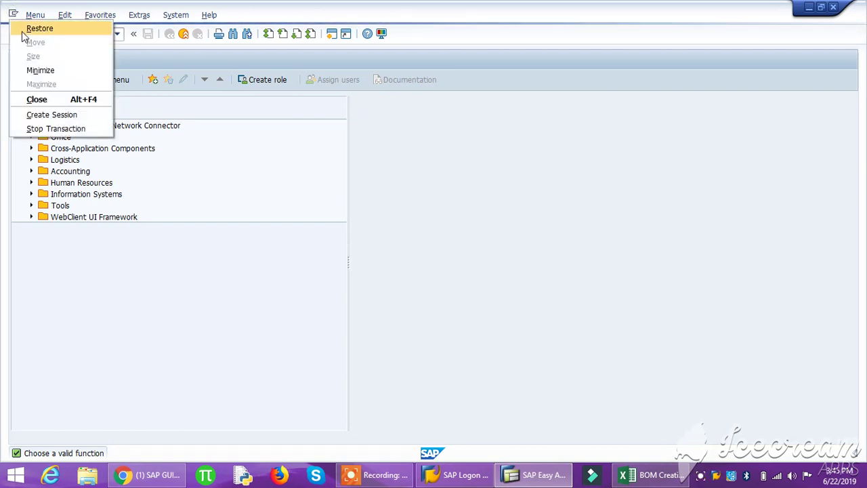
click(38, 128)
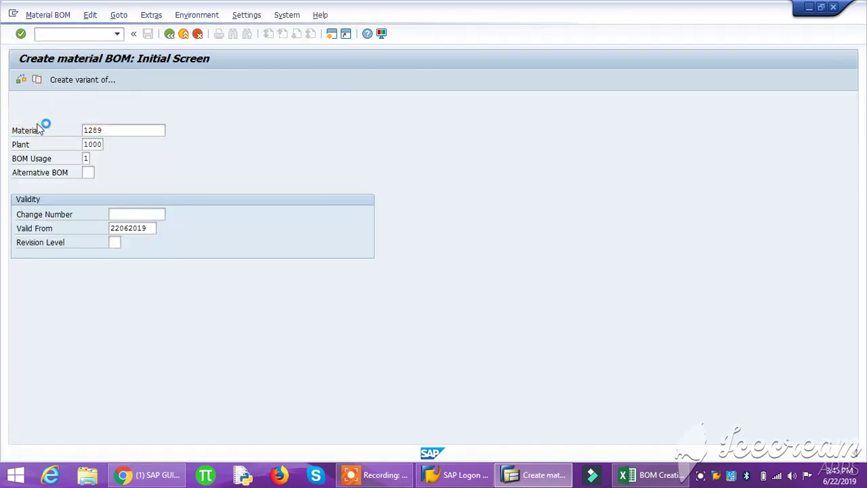
click(632, 475)
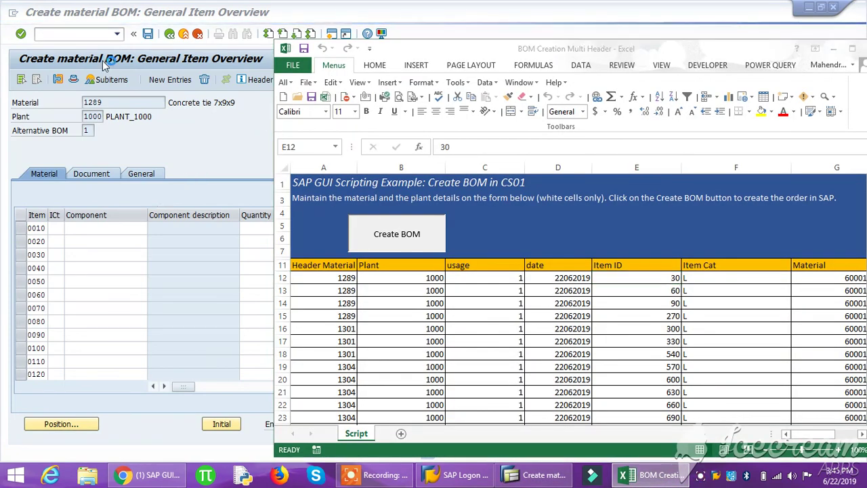
click(12, 17)
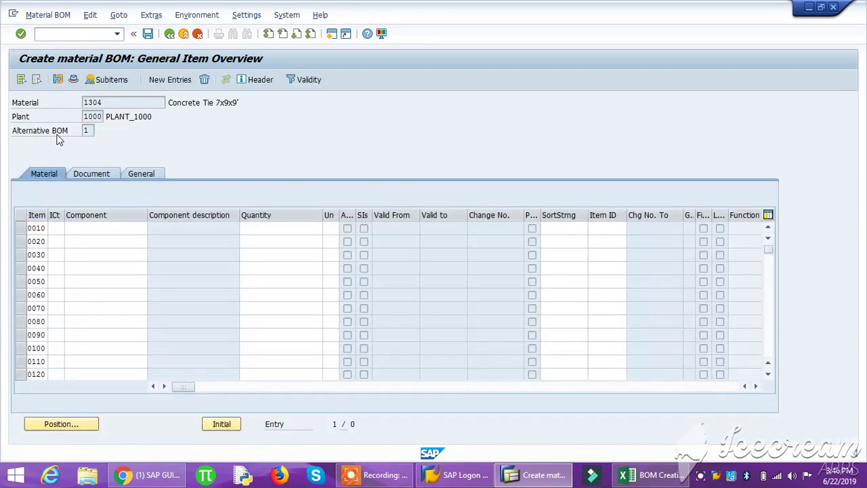
- Let the macro fill material 1304's component row (570, L, 60001143, 1), then go back to Excel
text(570)
key(Tab)
text(L)
key(Tab)
text(60001143)
key(Tab)
text(1)
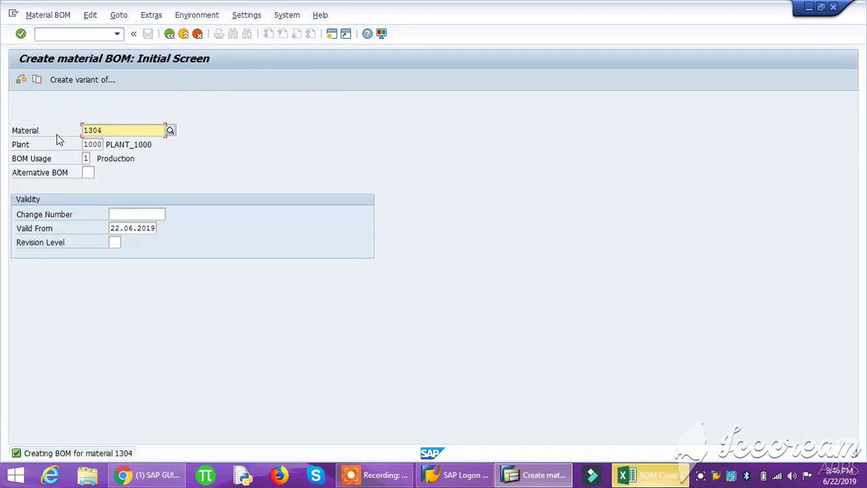
click(630, 477)
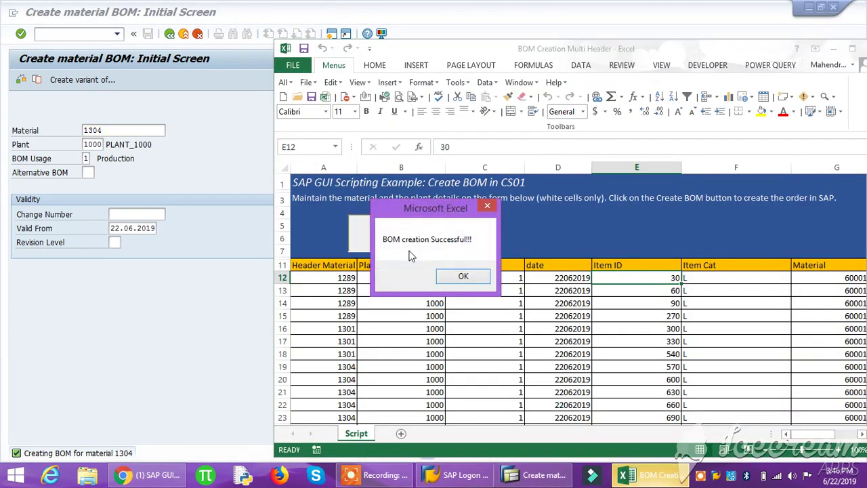
- Acknowledge 'BOM creation Successful!!!', maximize Excel and open Module1 in Visual Basic from DEVELOPER
click(462, 277)
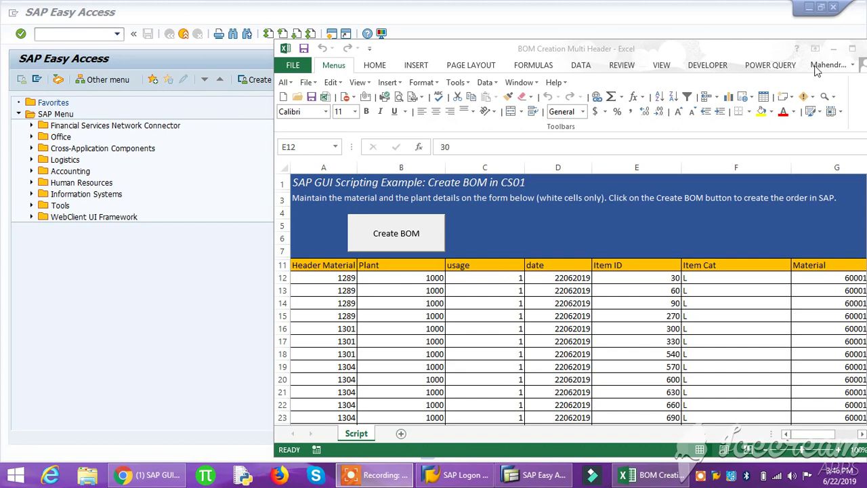
click(852, 50)
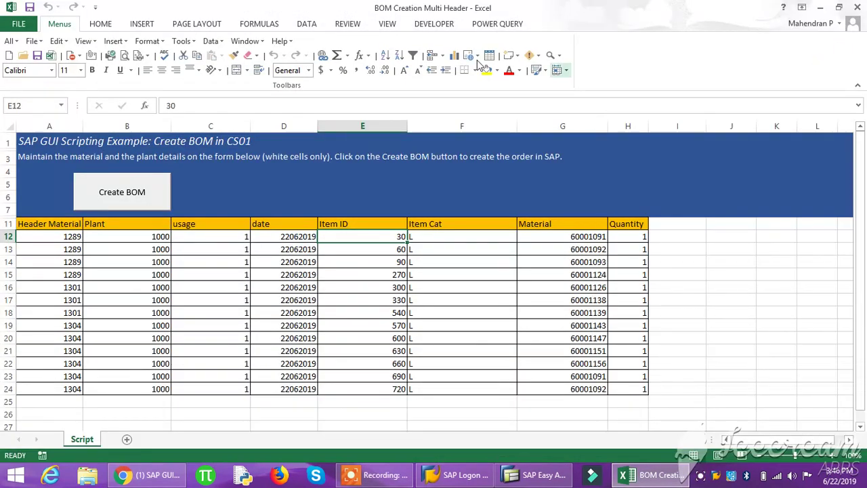
click(430, 25)
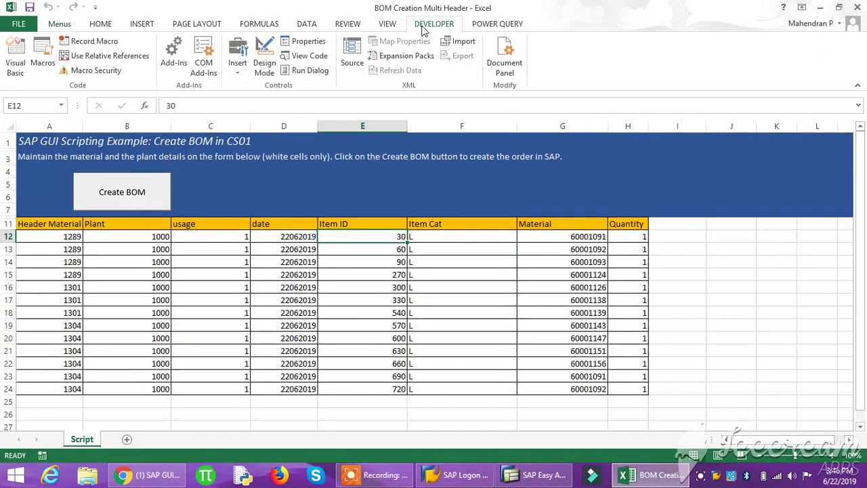
click(15, 64)
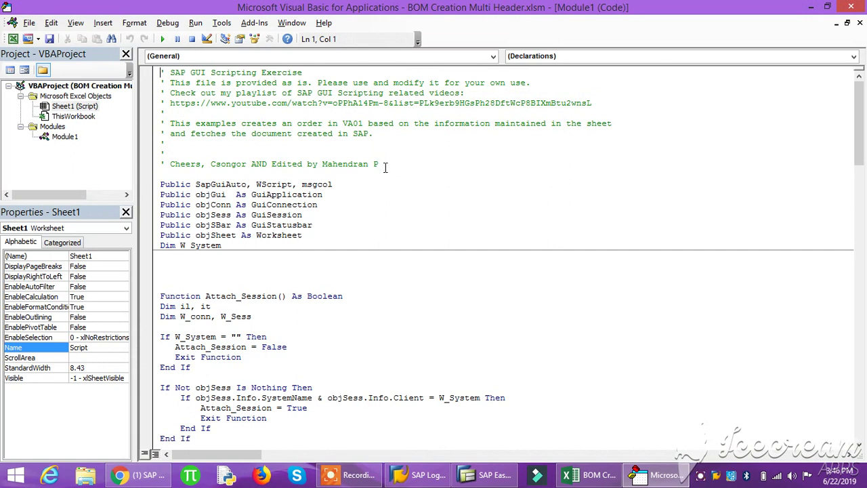
- Highlight the author credit, then select the While loop's If block and its Else block
drag(383, 165, 337, 167)
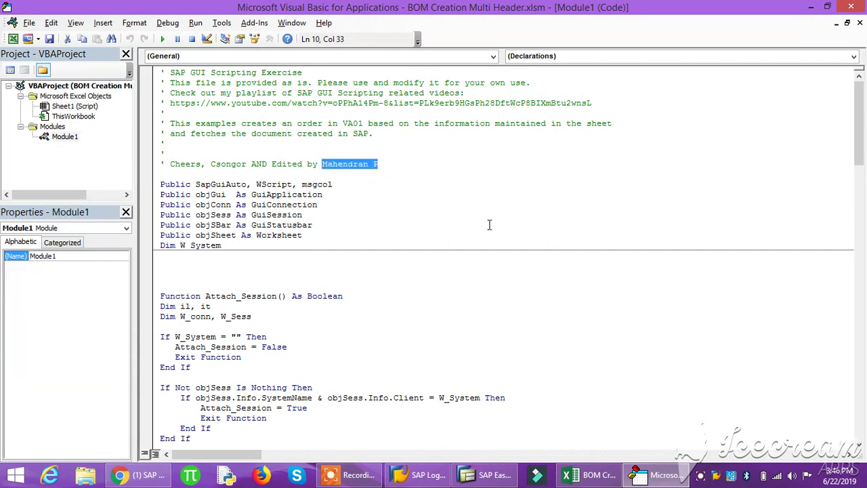
drag(858, 122, 865, 332)
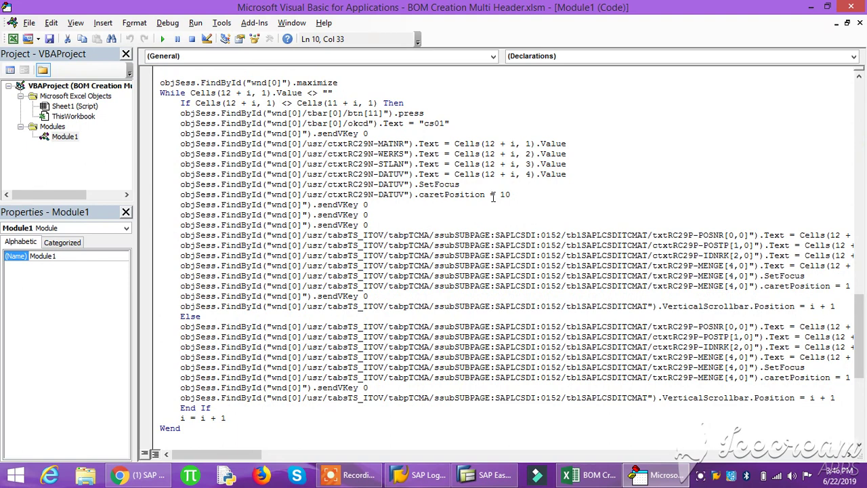
drag(175, 101, 428, 306)
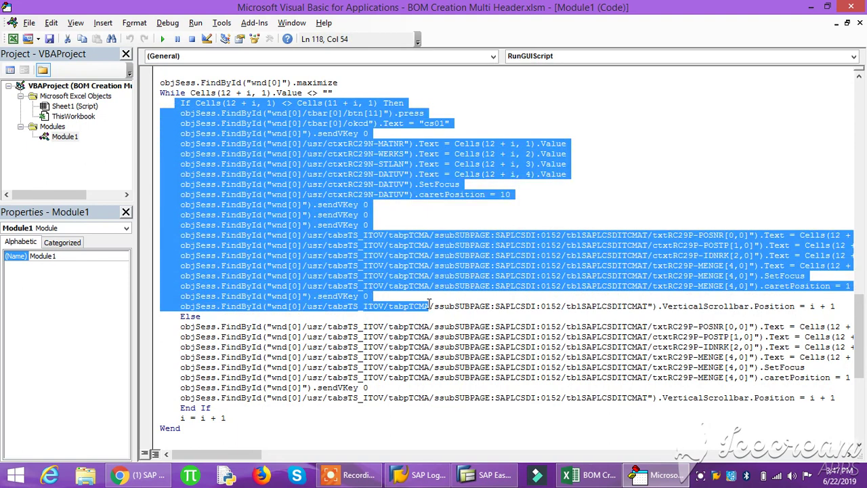
click(174, 328)
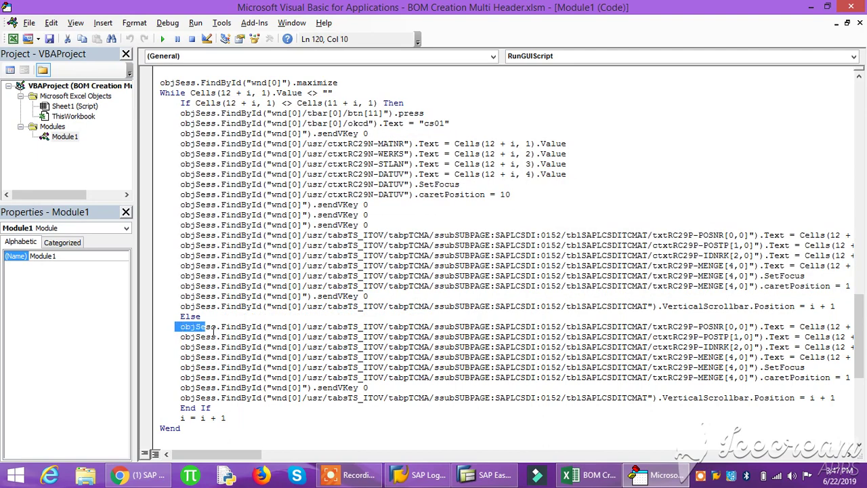
drag(212, 329, 404, 406)
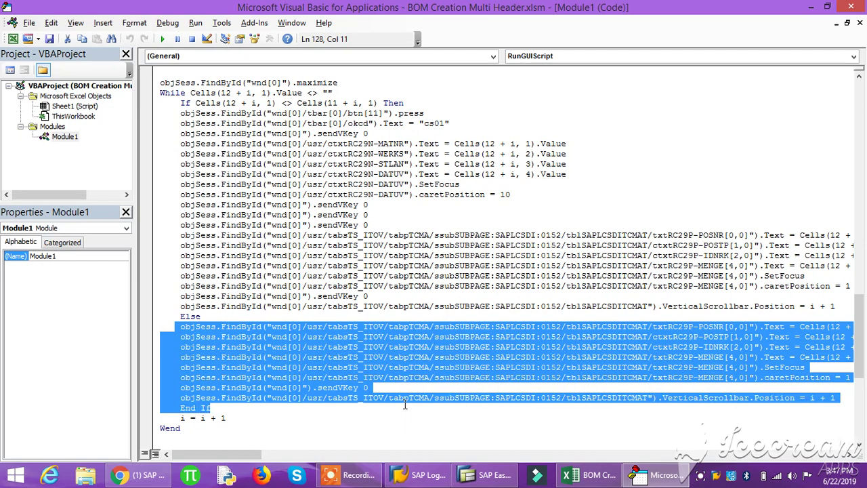